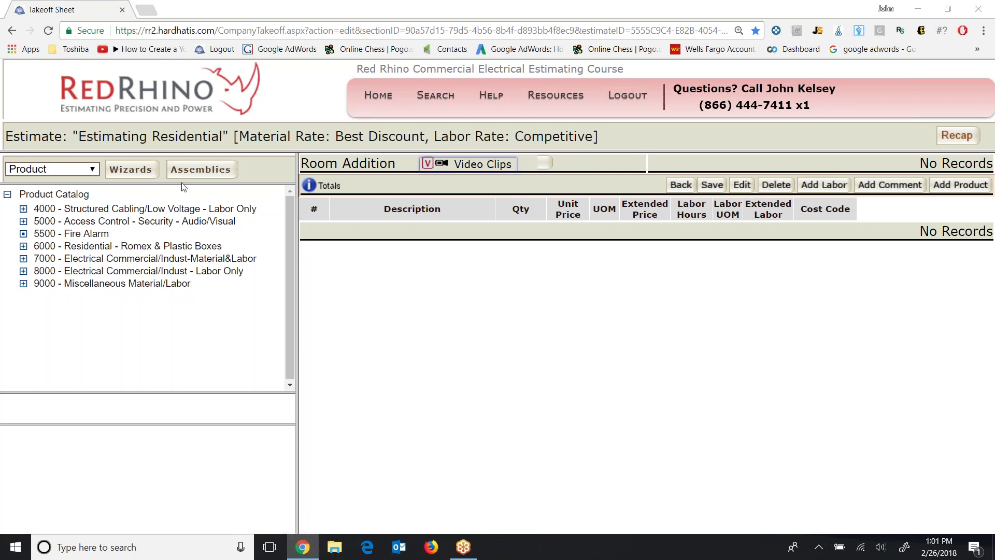
# View the Assemblies catalog and return to the Product catalog
pyautogui.click(211, 171)
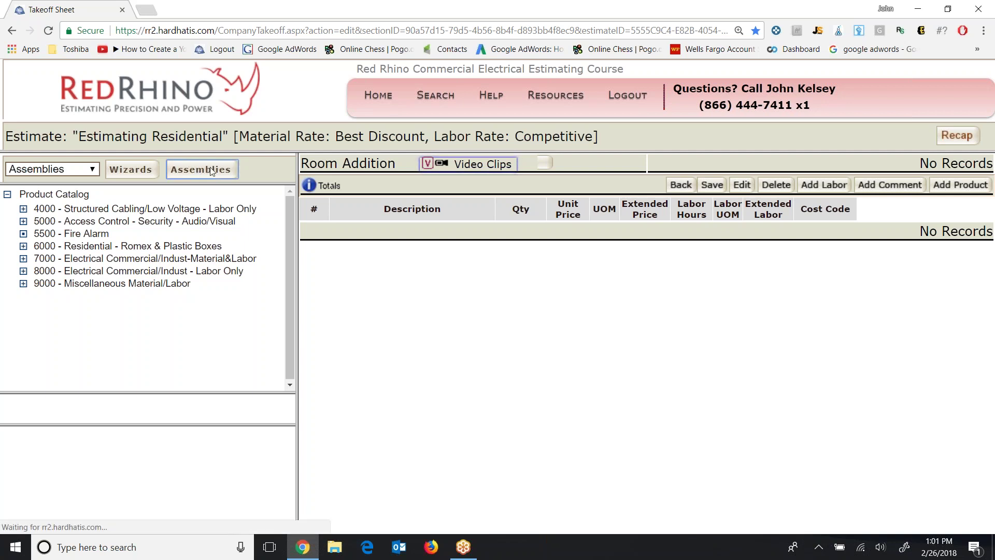
pyautogui.click(92, 171)
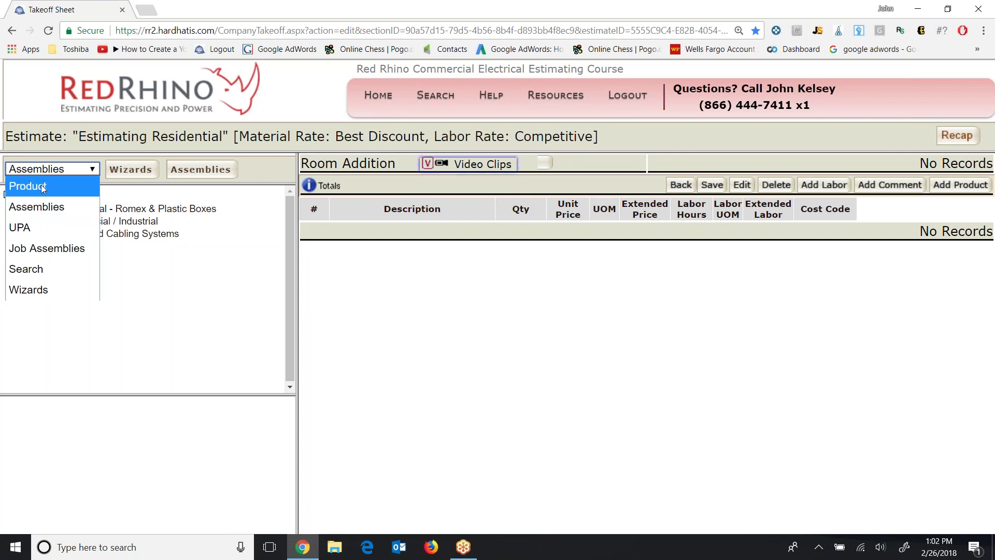
pyautogui.click(42, 188)
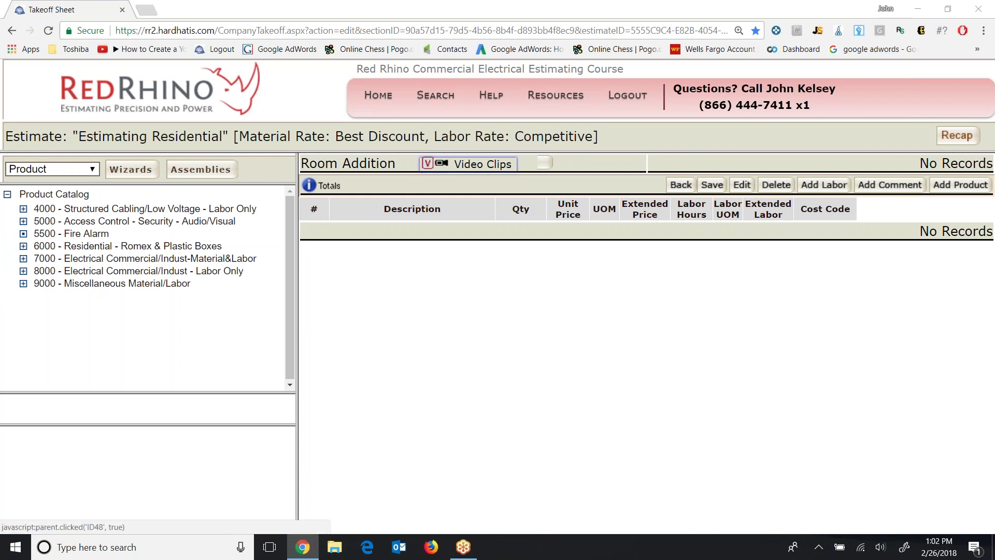
# Expand the 6000 - Residential - Romex & Plastic Boxes category and look through its subcategories
pyautogui.click(23, 246)
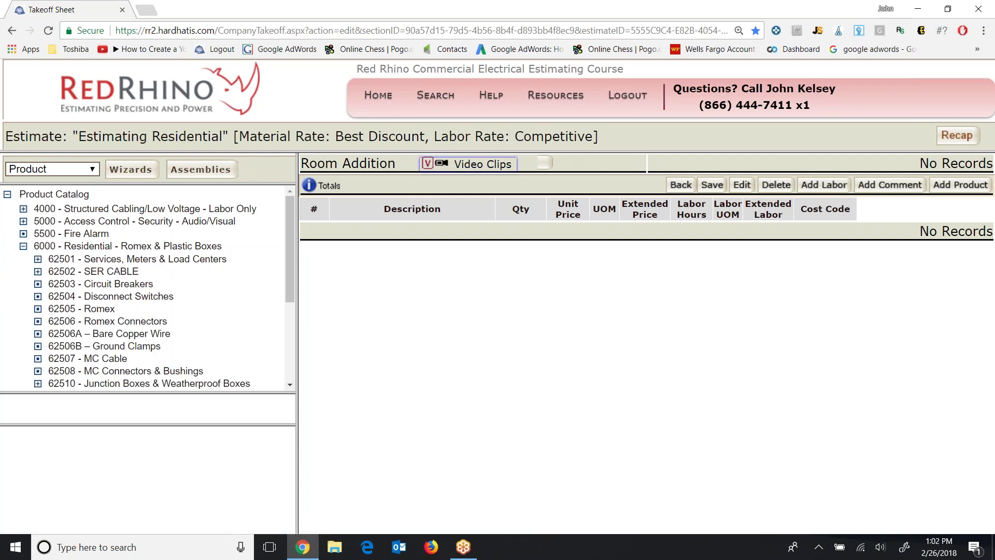
pyautogui.click(23, 247)
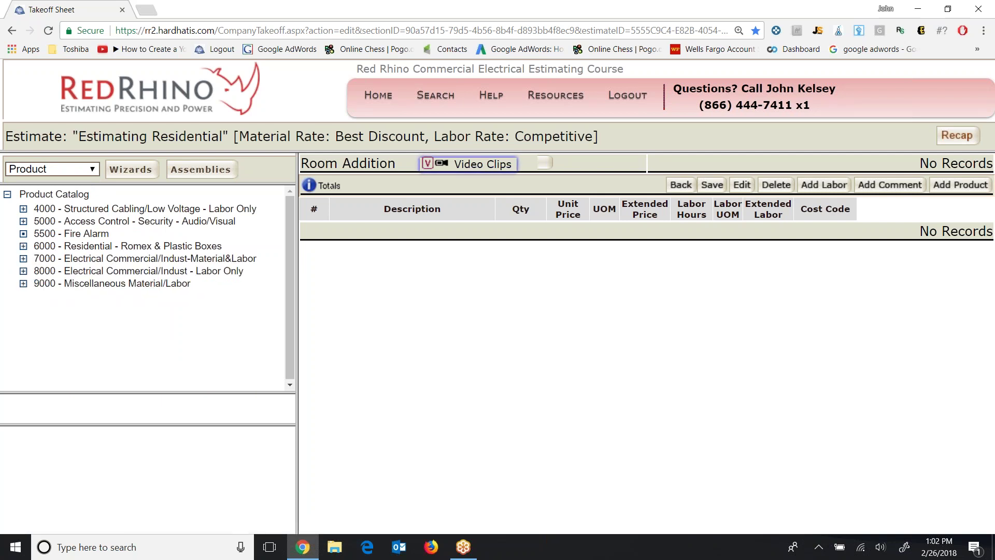
pyautogui.click(23, 246)
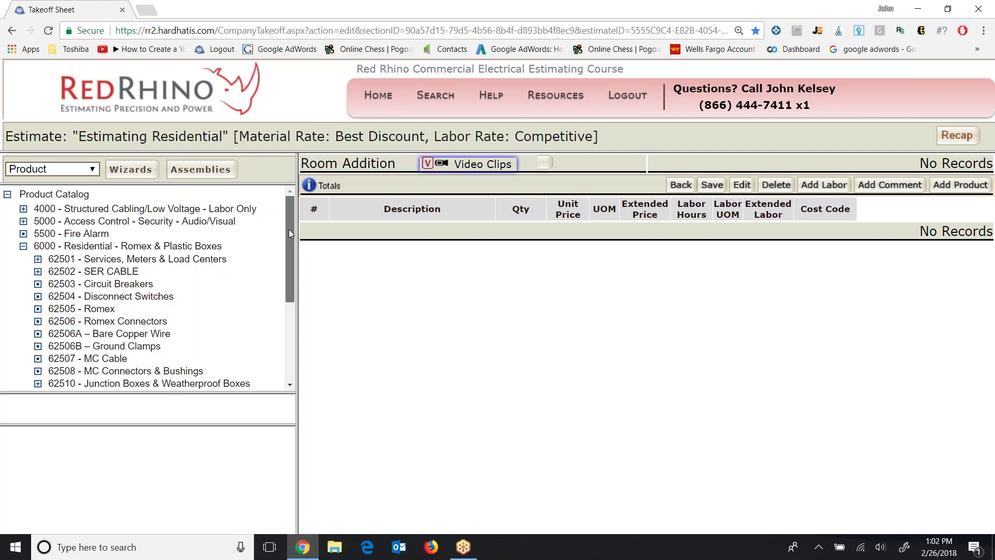
pyautogui.moveTo(290, 234); pyautogui.dragTo(288, 291)
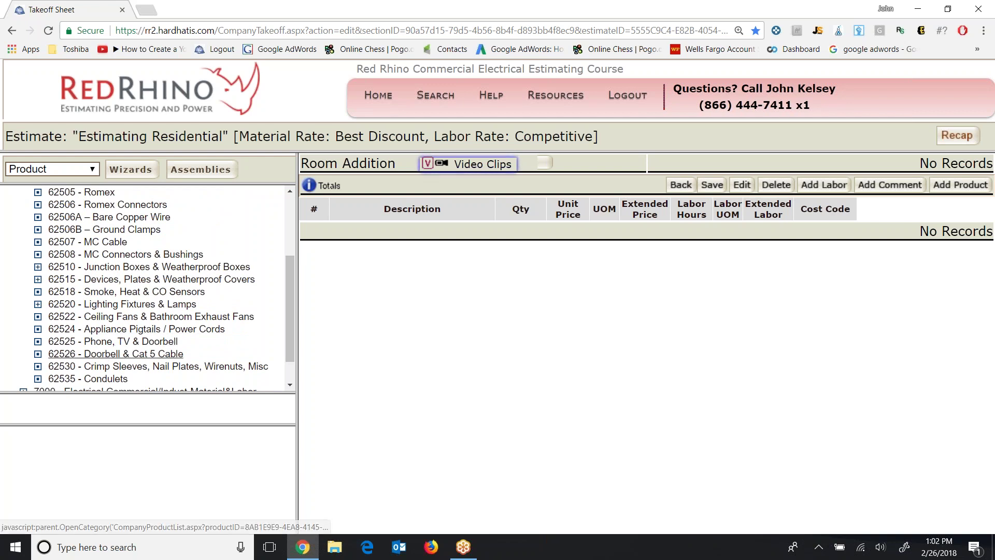
pyautogui.scroll(-1, 106, 355)
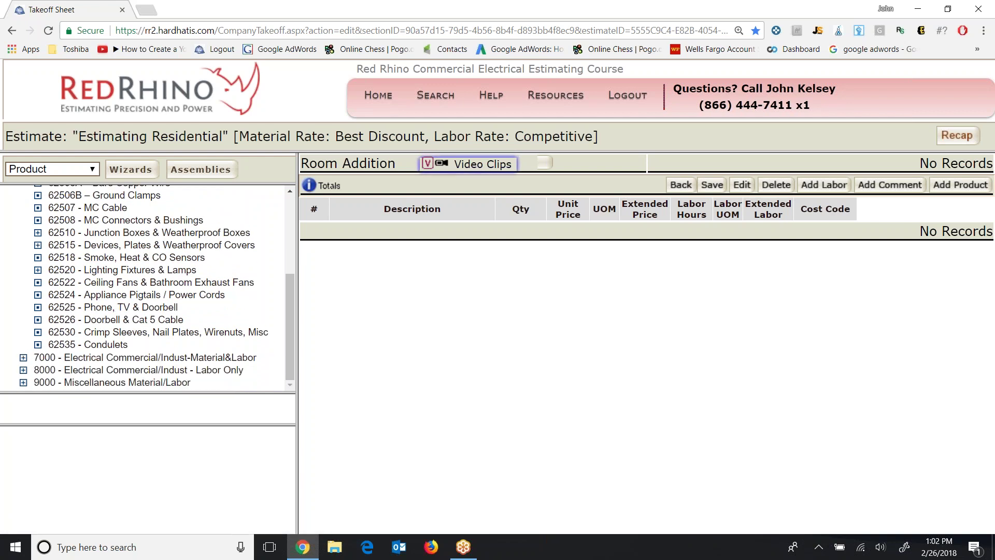
pyautogui.scroll(3, 103, 346)
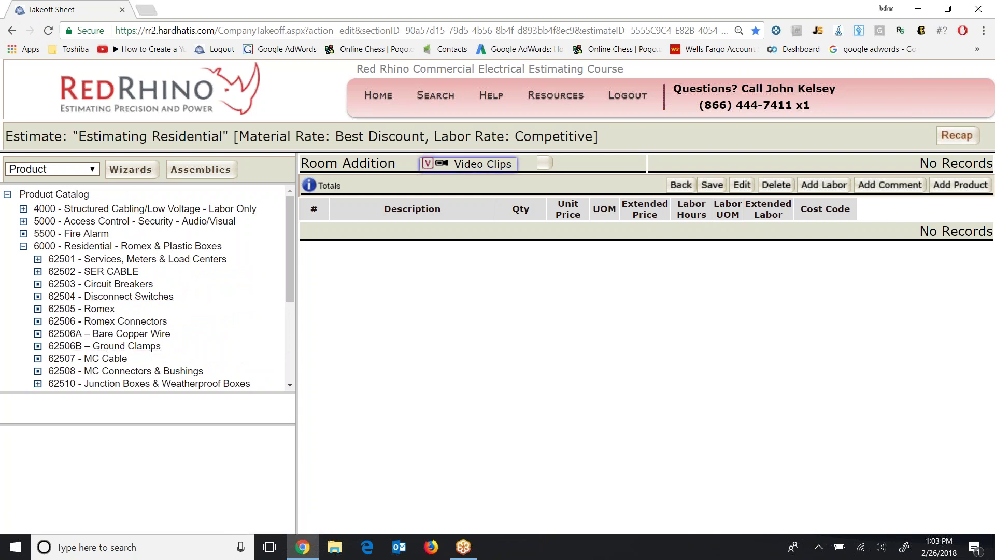
# List the 6250201 - Copper SER Cable products under 62502 - SER CABLE and widen the catalog pane to review them
pyautogui.click(38, 272)
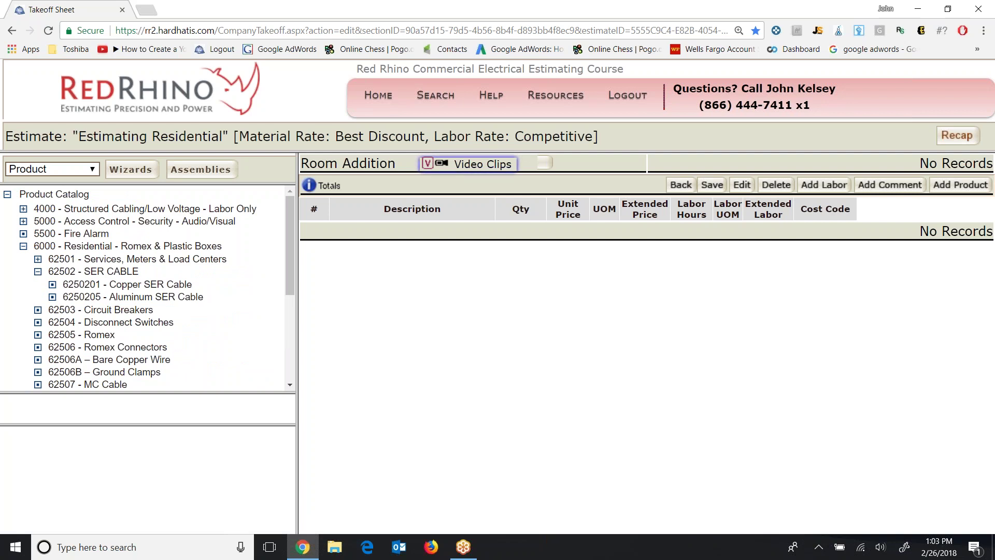
pyautogui.click(136, 285)
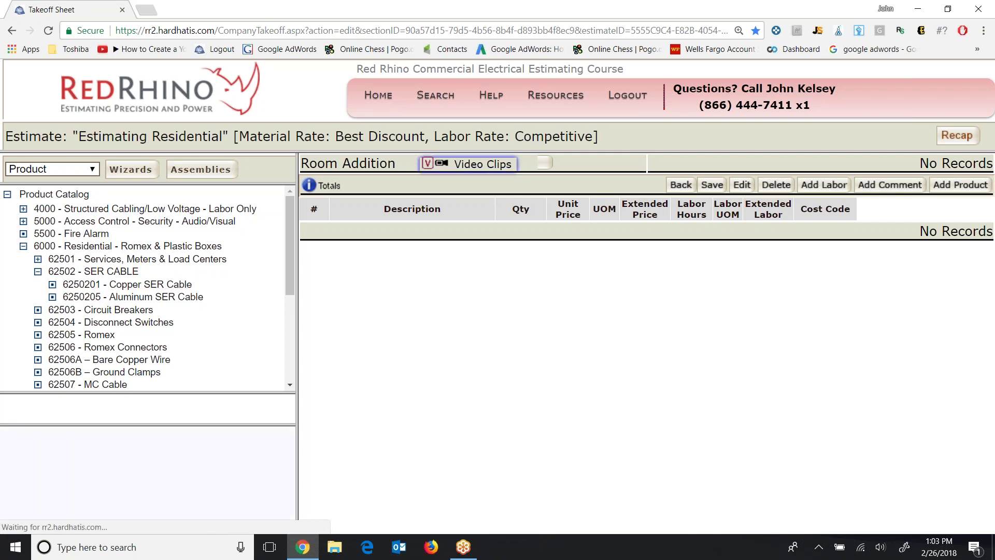
pyautogui.click(297, 270)
pyautogui.moveTo(298, 271); pyautogui.dragTo(781, 332)
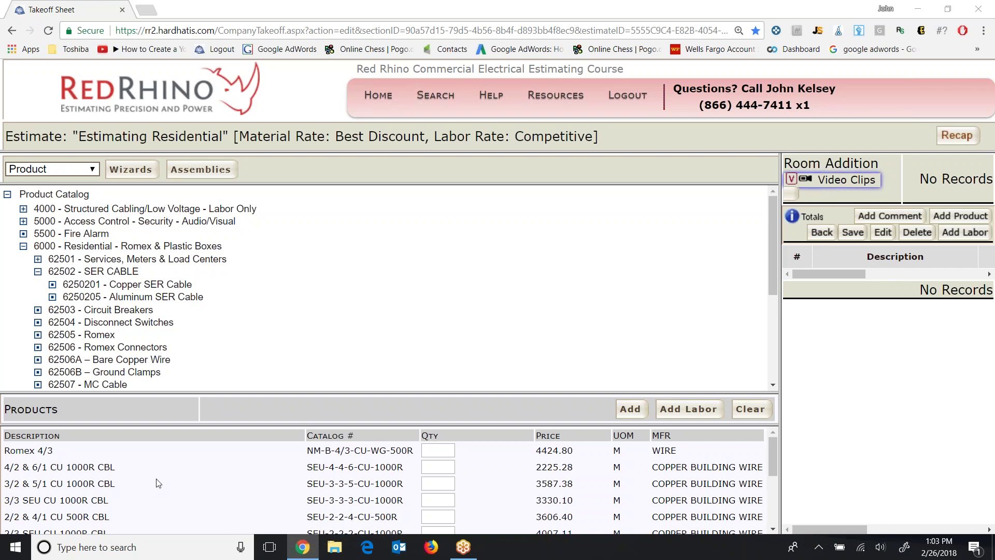
pyautogui.scroll(-10, 158, 483)
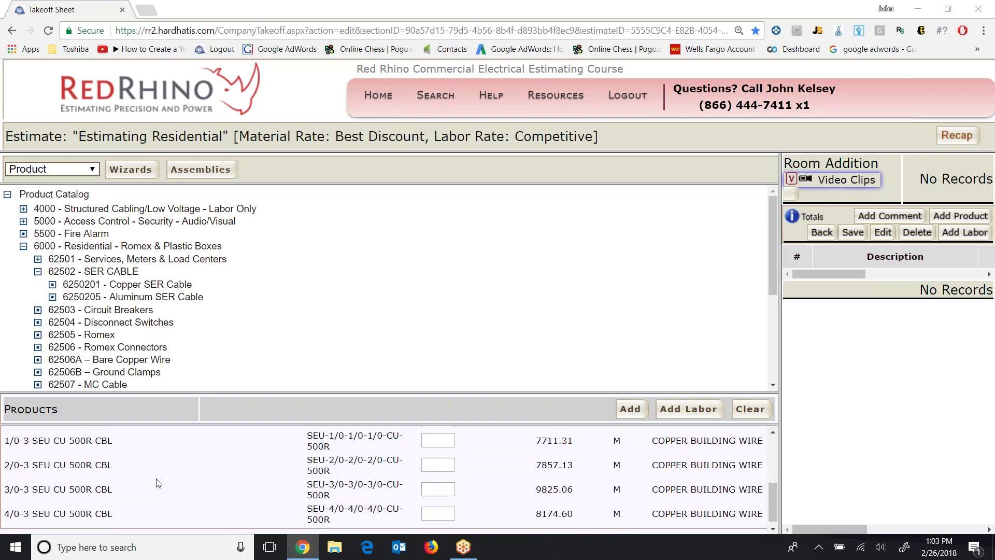
pyautogui.scroll(-1, 158, 483)
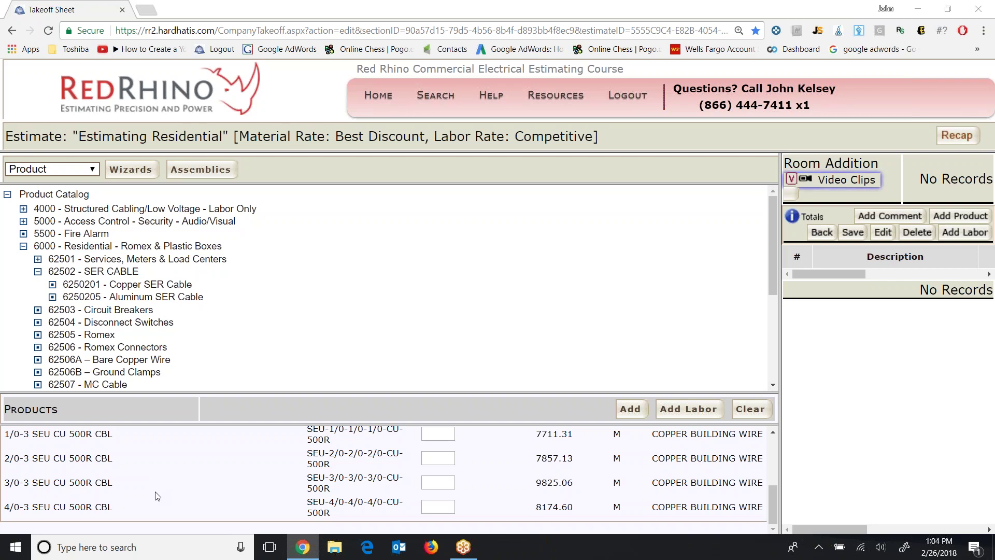
pyautogui.scroll(10, 158, 496)
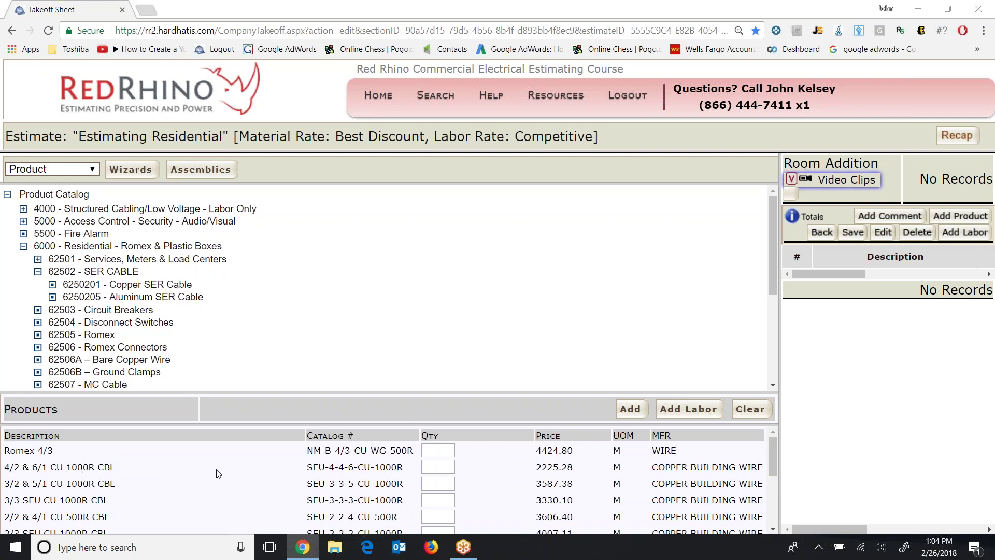
# Add a quantity of 150 of the 4/2 & 6/1 CU 1000R CBL cable to the Room Addition takeoff and save it
pyautogui.click(429, 467)
pyautogui.write('150')
pyautogui.click(633, 408)
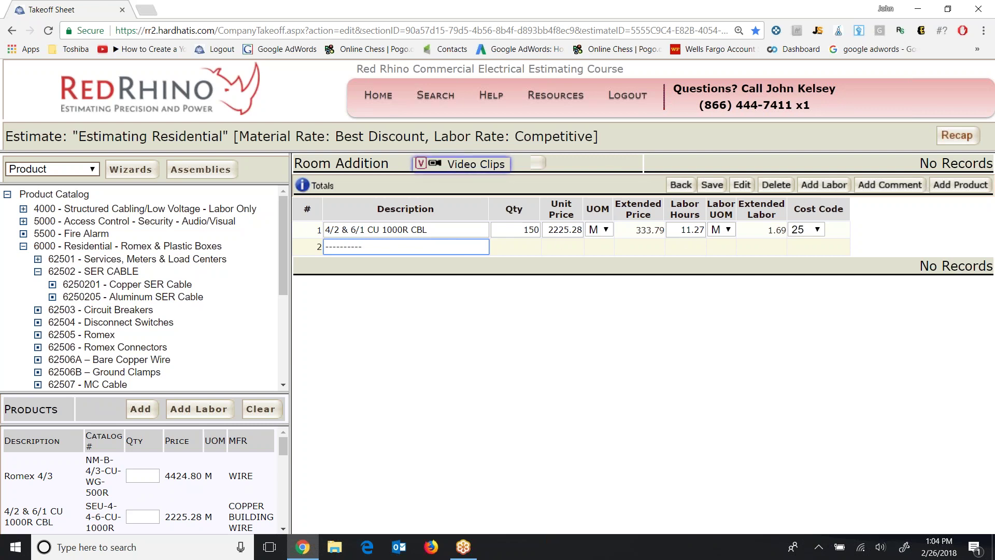
pyautogui.click(717, 190)
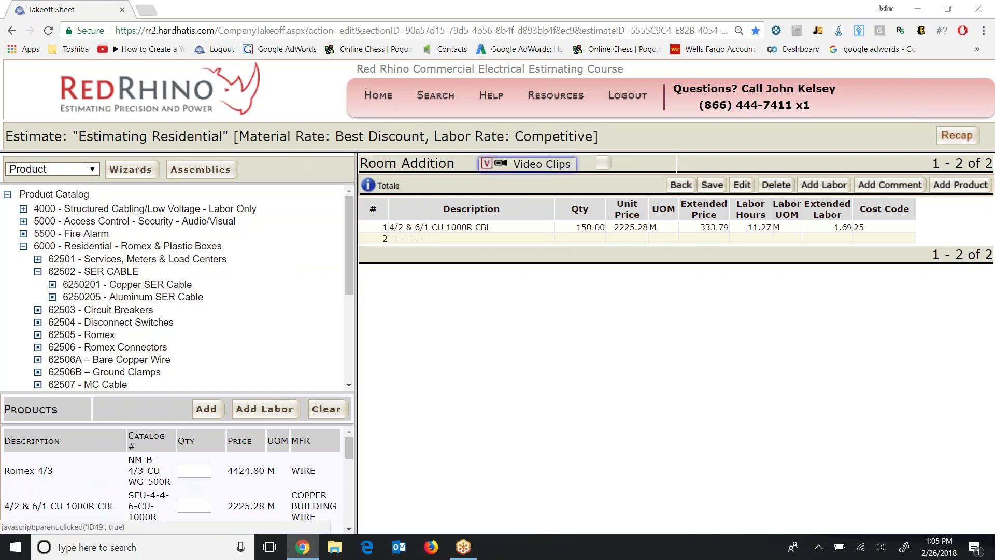
# Add 2 smoke detectors from 62518 - Smoke, Heat & CO Sensors to the takeoff and save it
pyautogui.click(38, 272)
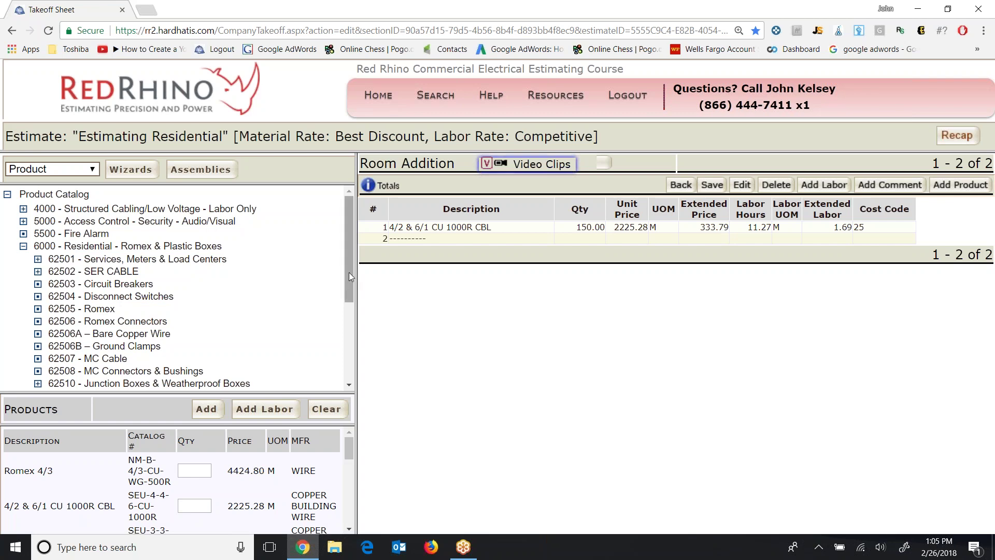
pyautogui.moveTo(350, 272); pyautogui.dragTo(341, 329)
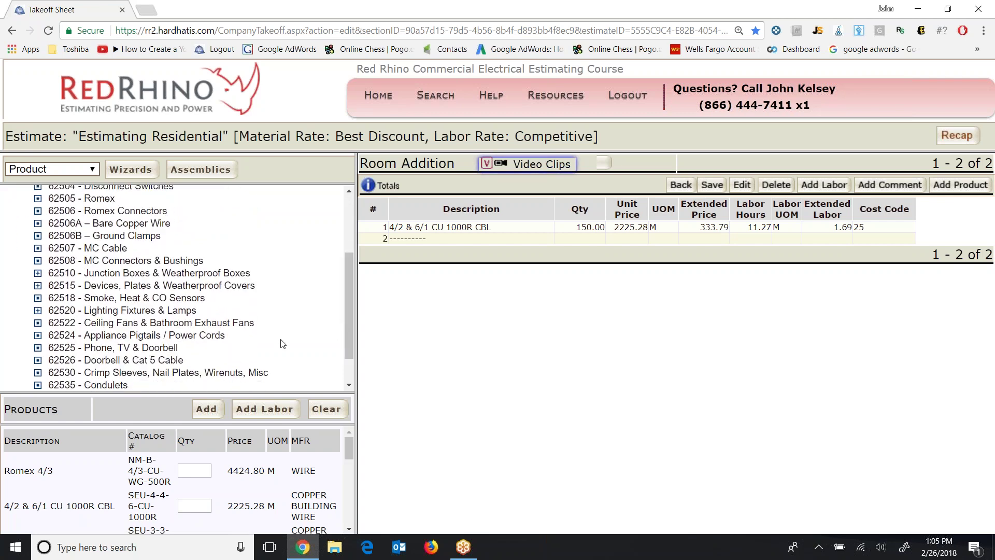
pyautogui.click(140, 300)
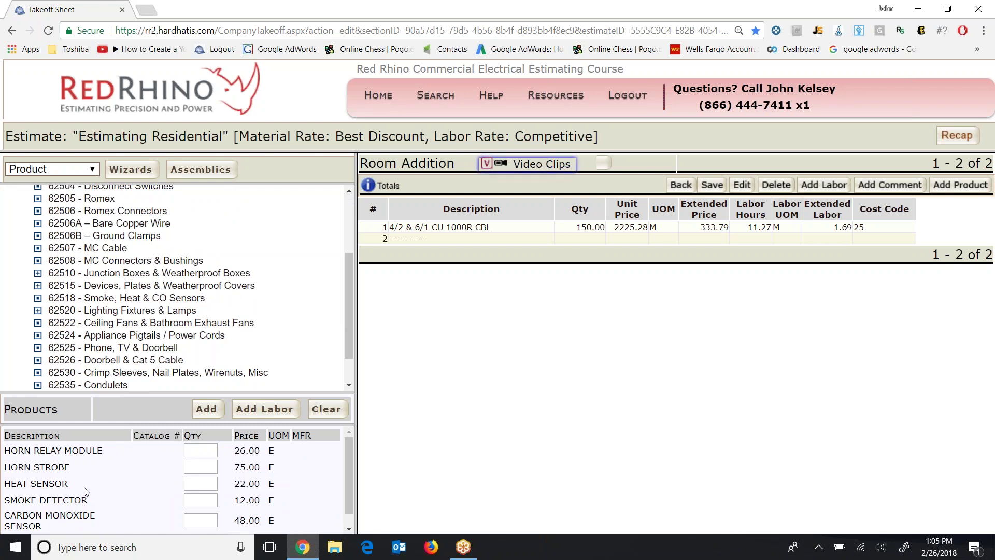
pyautogui.click(196, 502)
pyautogui.click(203, 411)
pyautogui.click(712, 185)
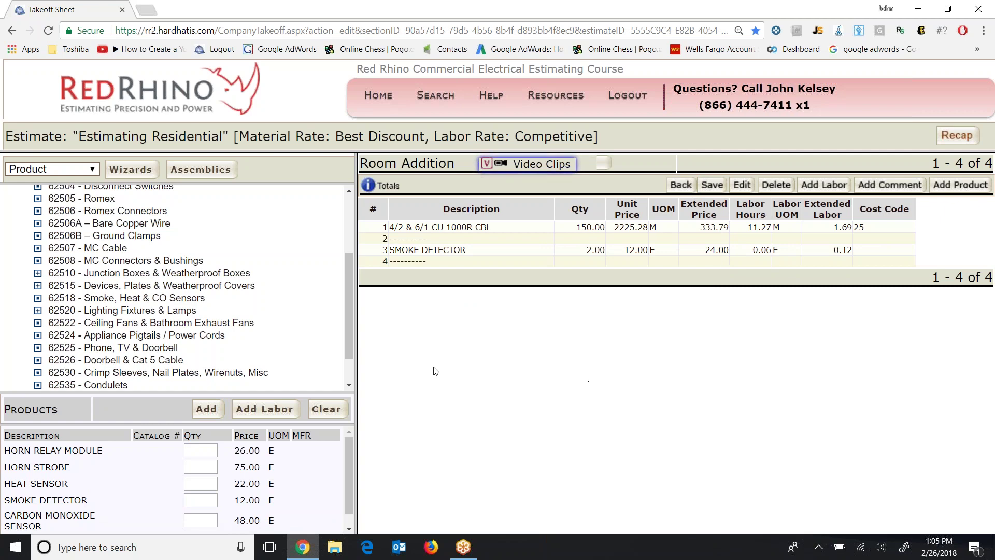
# In 62503 - Circuit Breakers, set quantity 2 for both the 1 pole 20 amp and the 1 pole 20 amp arc fault breakers
pyautogui.moveTo(353, 309); pyautogui.dragTo(353, 277)
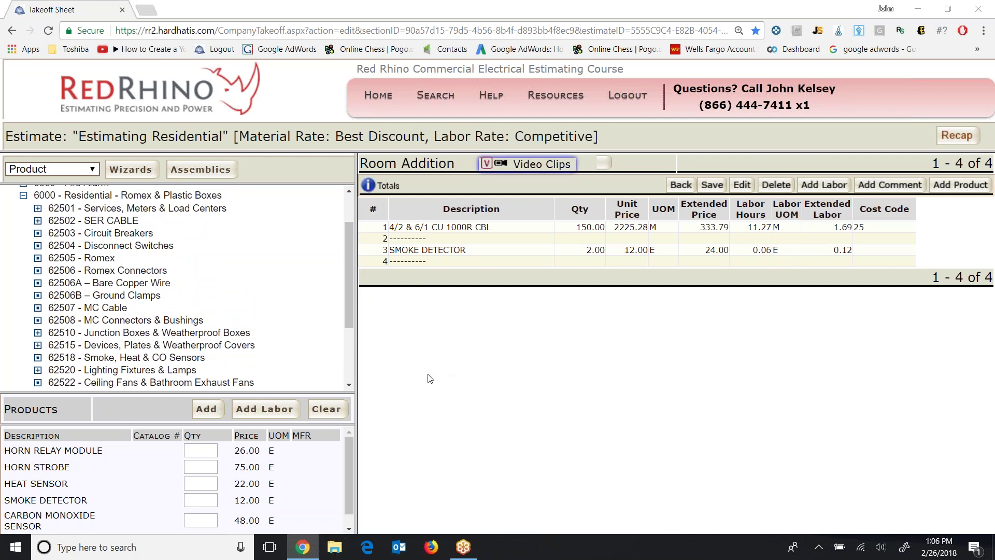
pyautogui.moveTo(349, 296); pyautogui.dragTo(346, 263)
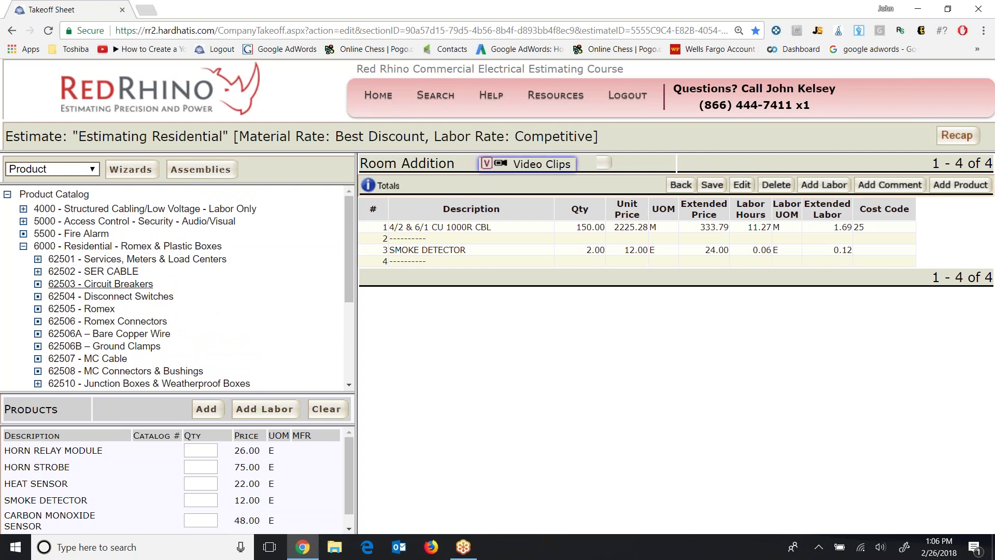
pyautogui.click(119, 283)
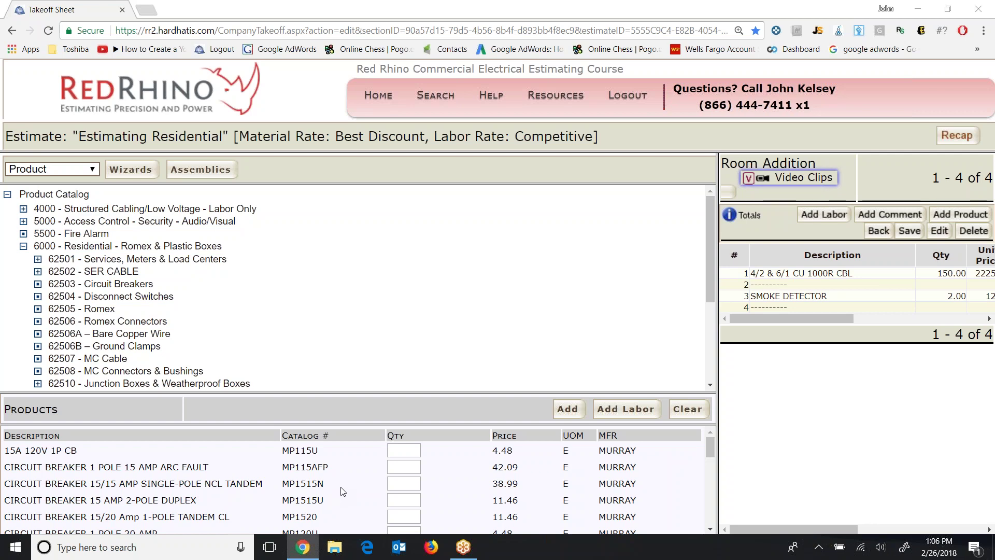
pyautogui.scroll(-1, 341, 492)
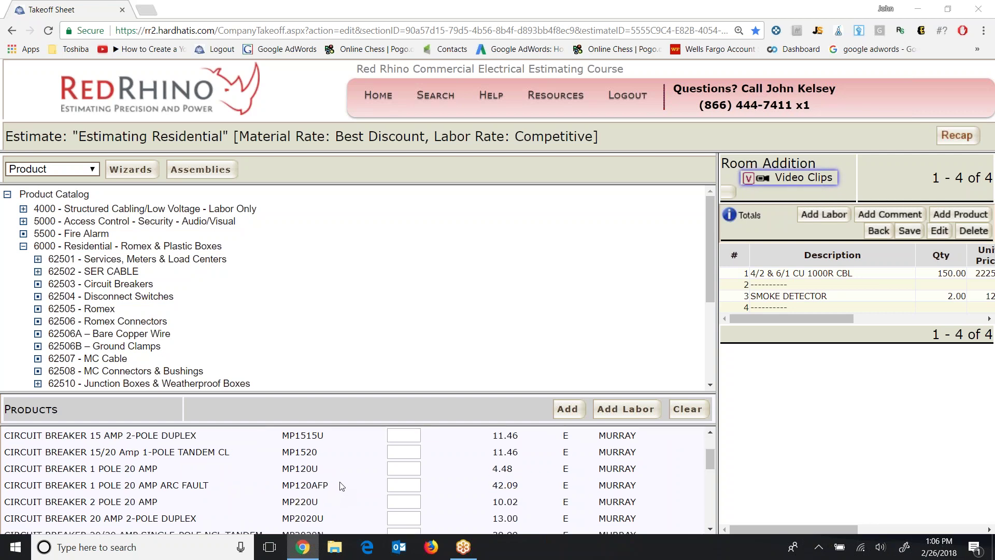
pyautogui.click(402, 468)
pyautogui.write('2')
pyautogui.press('Tab')
pyautogui.write('2')
# Set quantity 1 for the 2 pole 30 amp and 2 pole 60 amp breakers, and save all chosen breakers to the takeoff
pyautogui.scroll(-1, 224, 487)
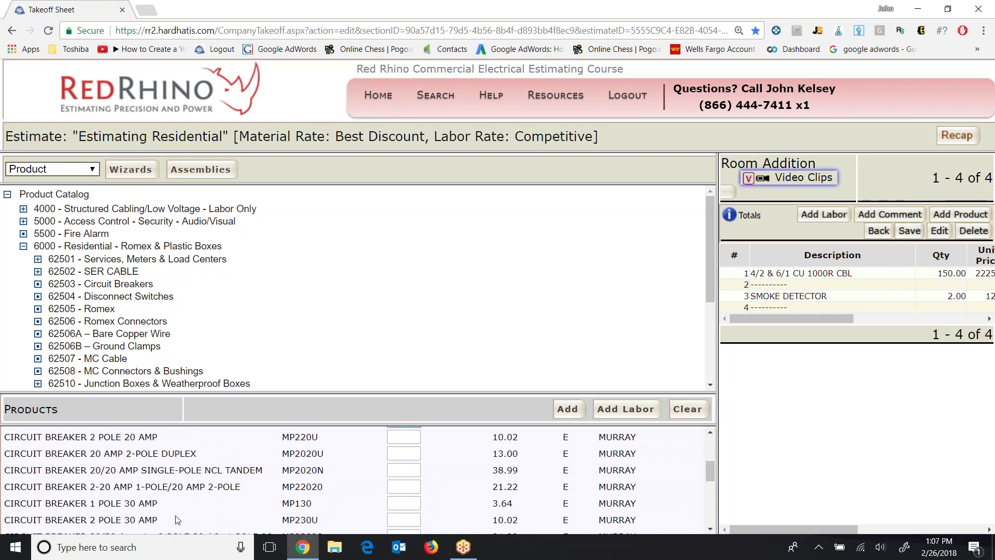
pyautogui.click(404, 520)
pyautogui.scroll(-1, 450, 464)
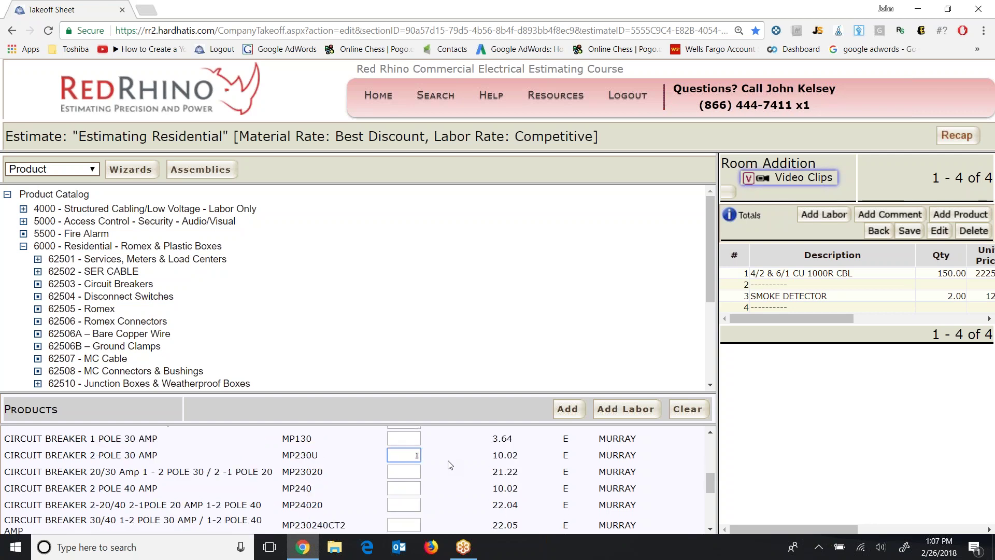
pyautogui.scroll(-1, 450, 465)
pyautogui.scroll(-1, 450, 465)
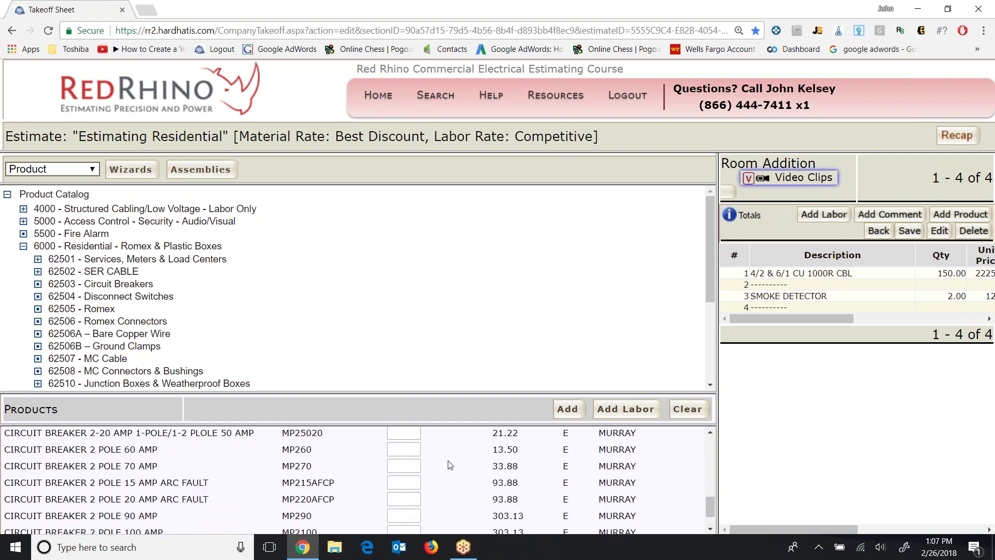
pyautogui.click(420, 449)
pyautogui.write('1')
pyautogui.click(568, 409)
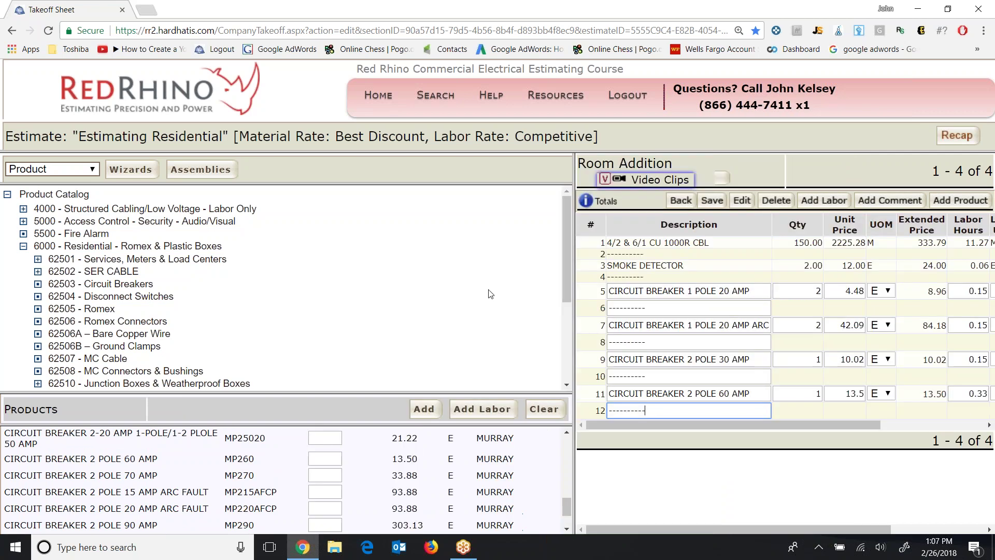
pyautogui.click(708, 187)
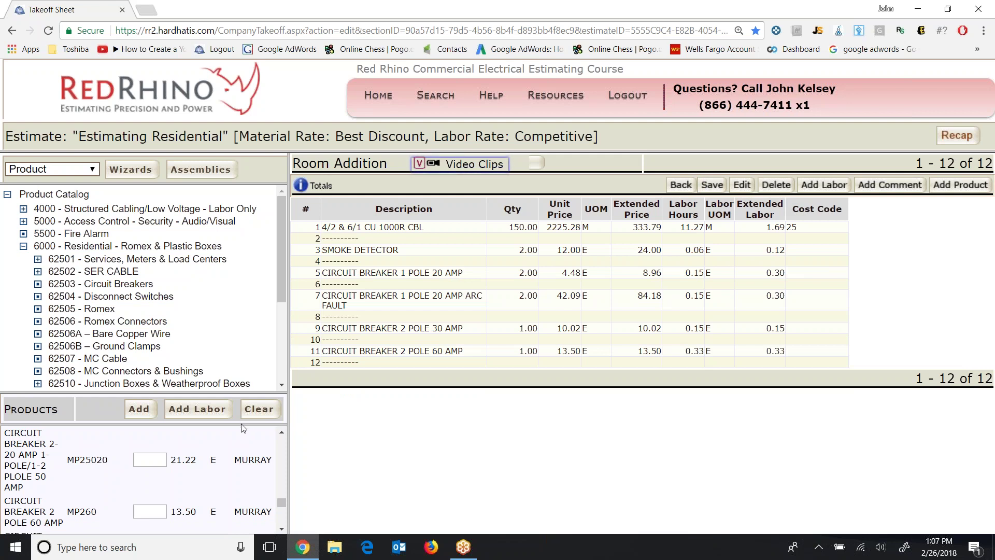
pyautogui.scroll(-5, 144, 449)
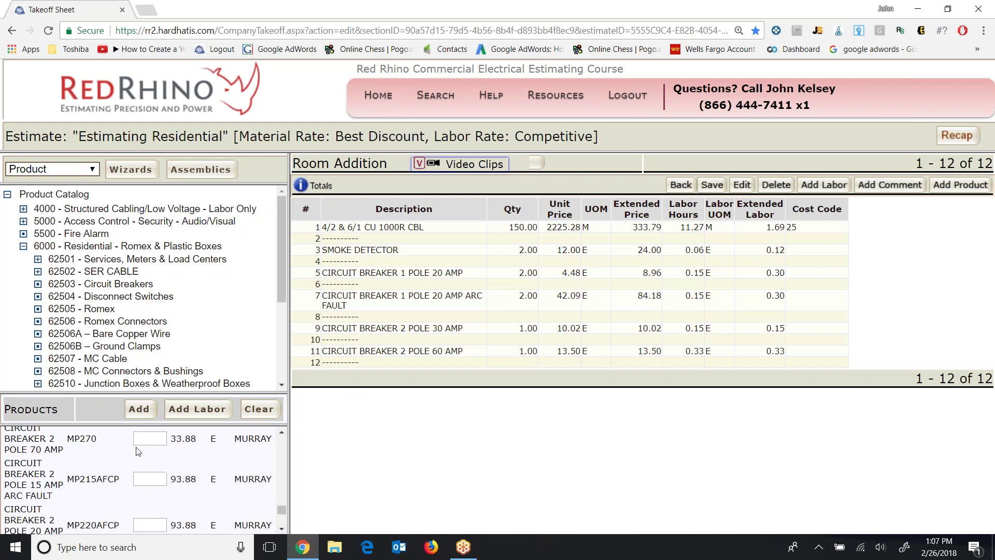
pyautogui.scroll(10, 136, 453)
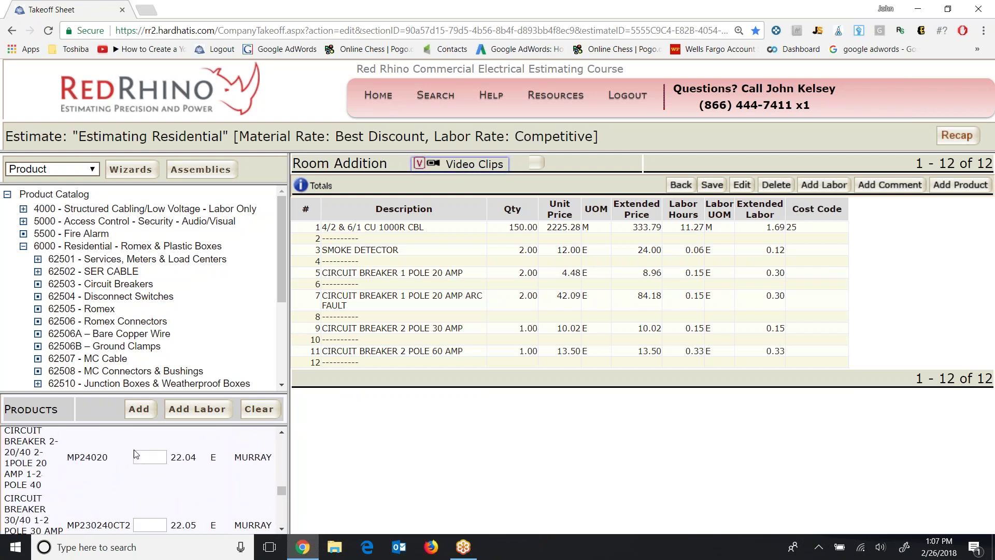